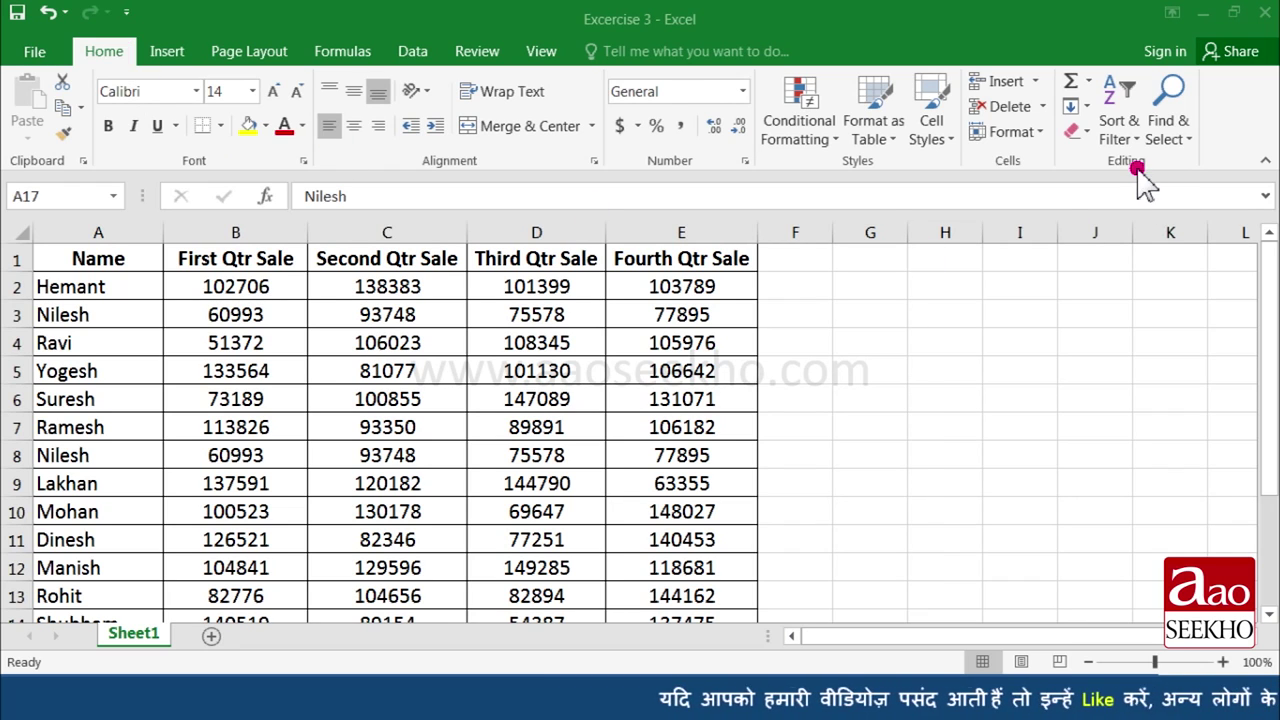
{"action": "left_click", "coordinate": [1167, 125]}
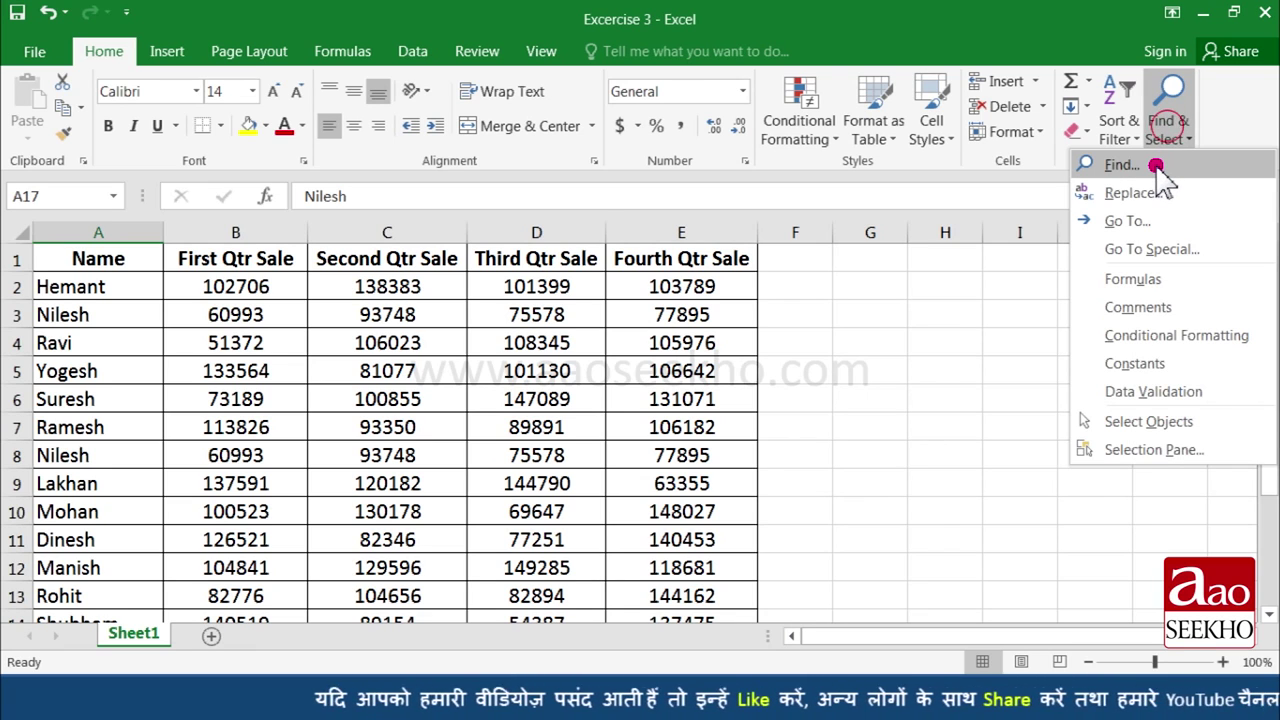
{"action": "left_click", "coordinate": [1157, 167]}
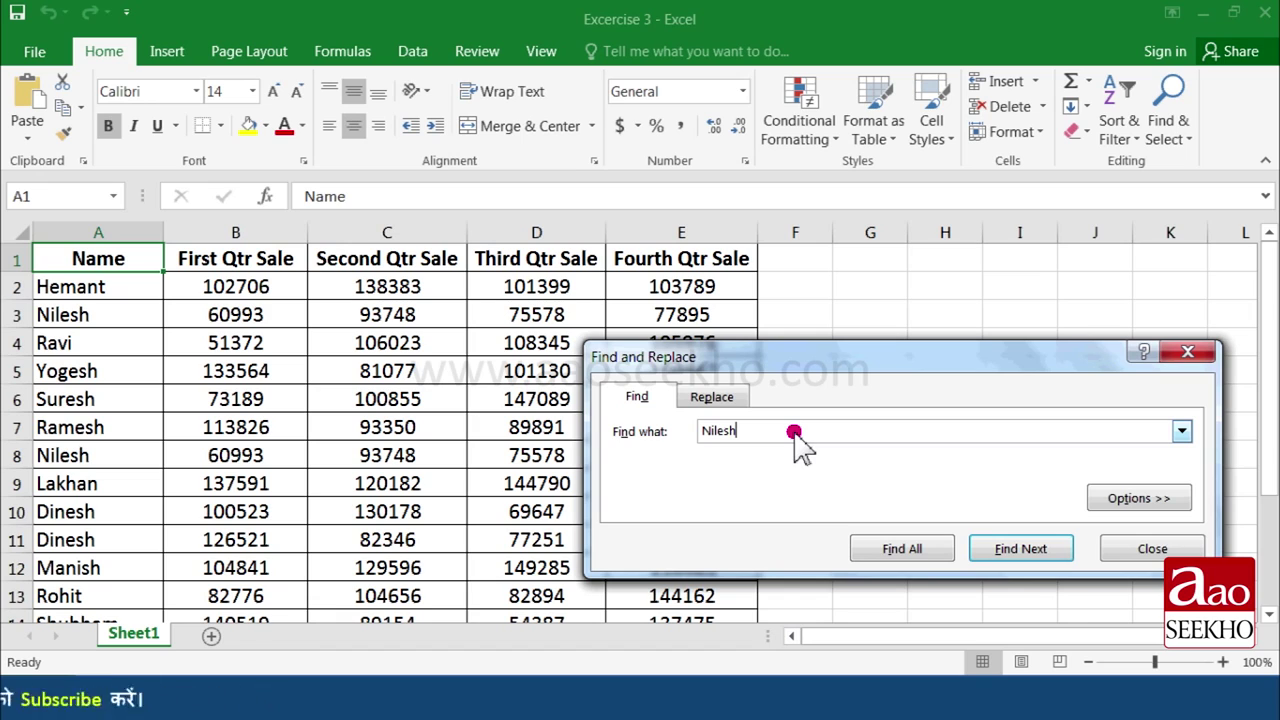
{"action": "left_click", "coordinate": [1009, 556]}
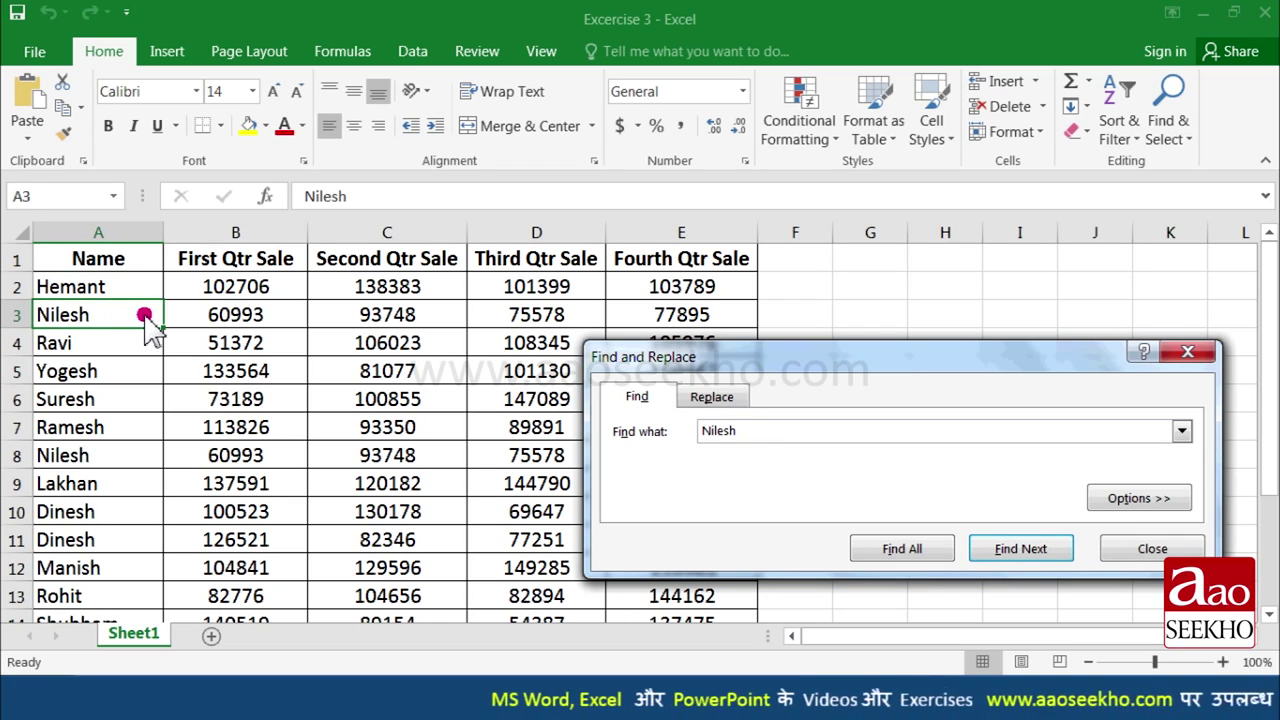
{"action": "left_click", "coordinate": [977, 545]}
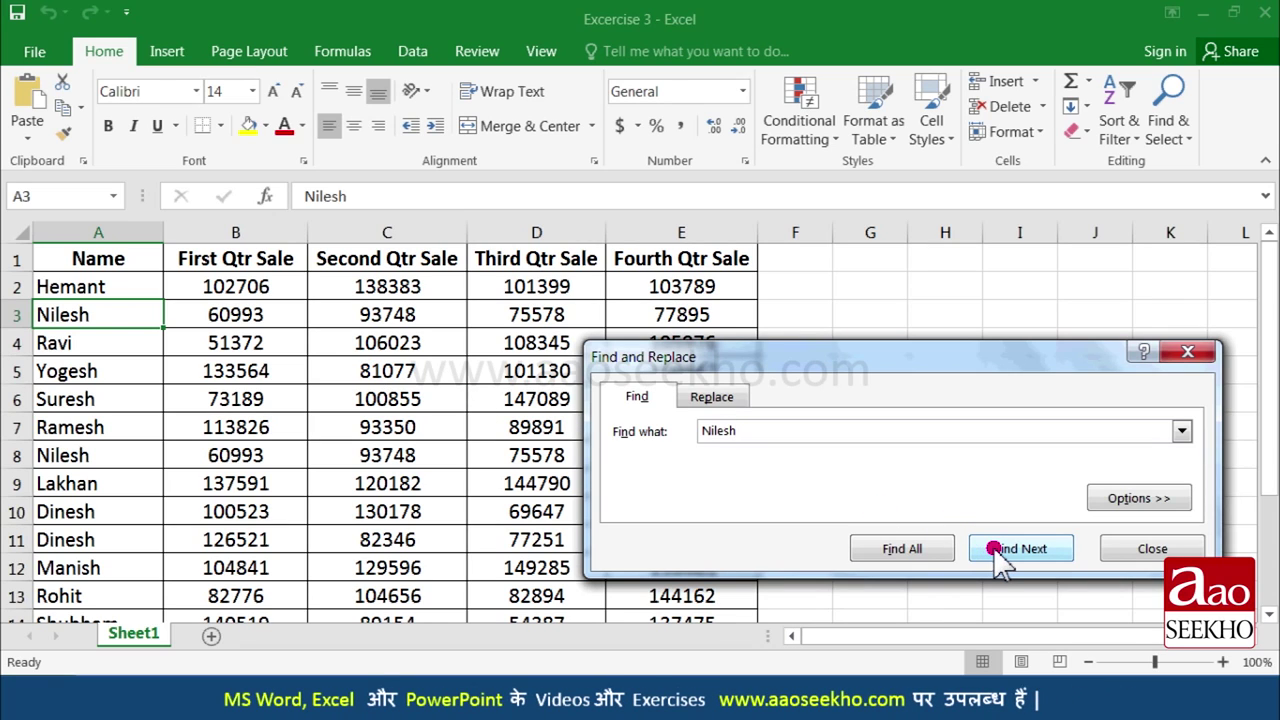
{"action": "left_click", "coordinate": [996, 550]}
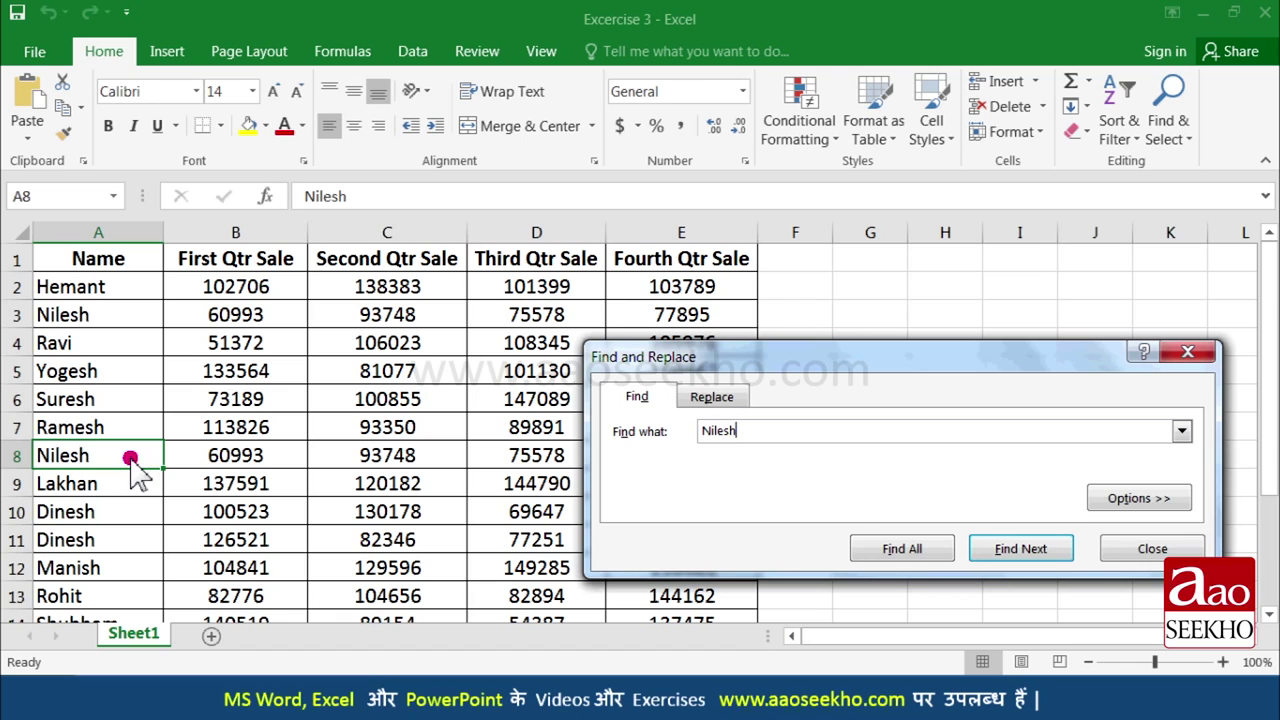
{"action": "left_click", "coordinate": [988, 566]}
{"action": "left_click", "coordinate": [1018, 553]}
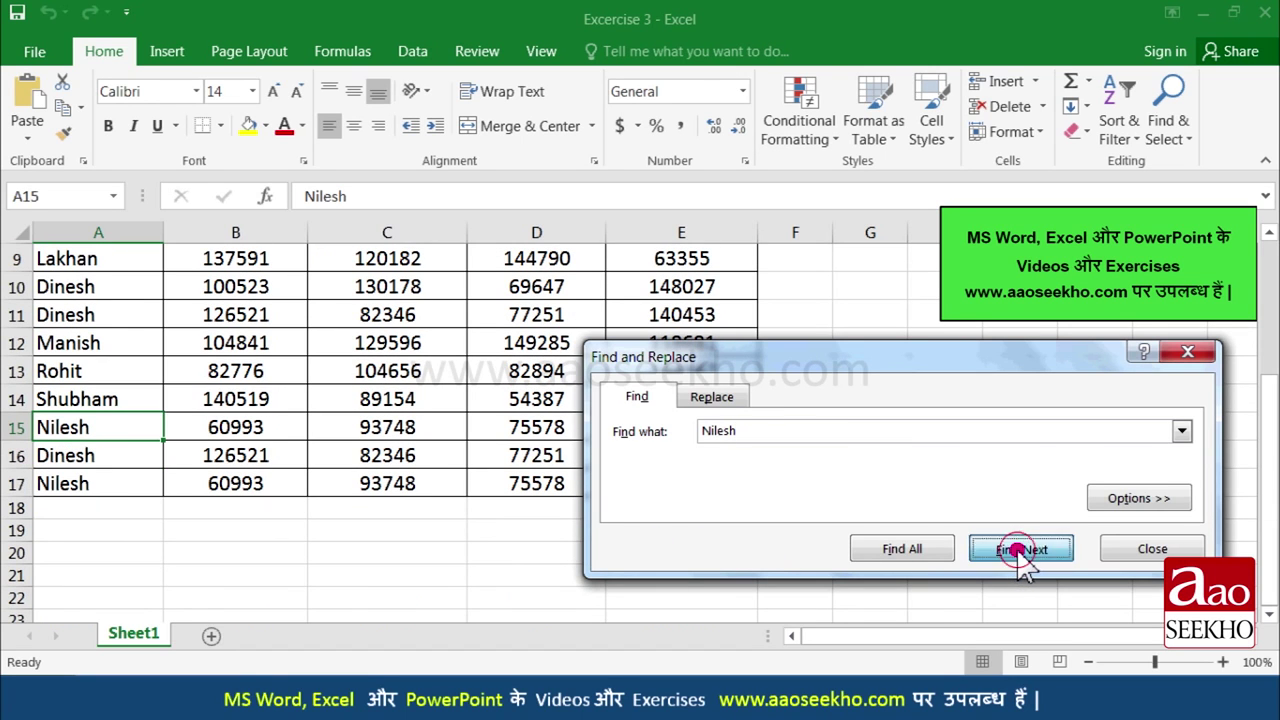
{"action": "left_click", "coordinate": [1018, 550]}
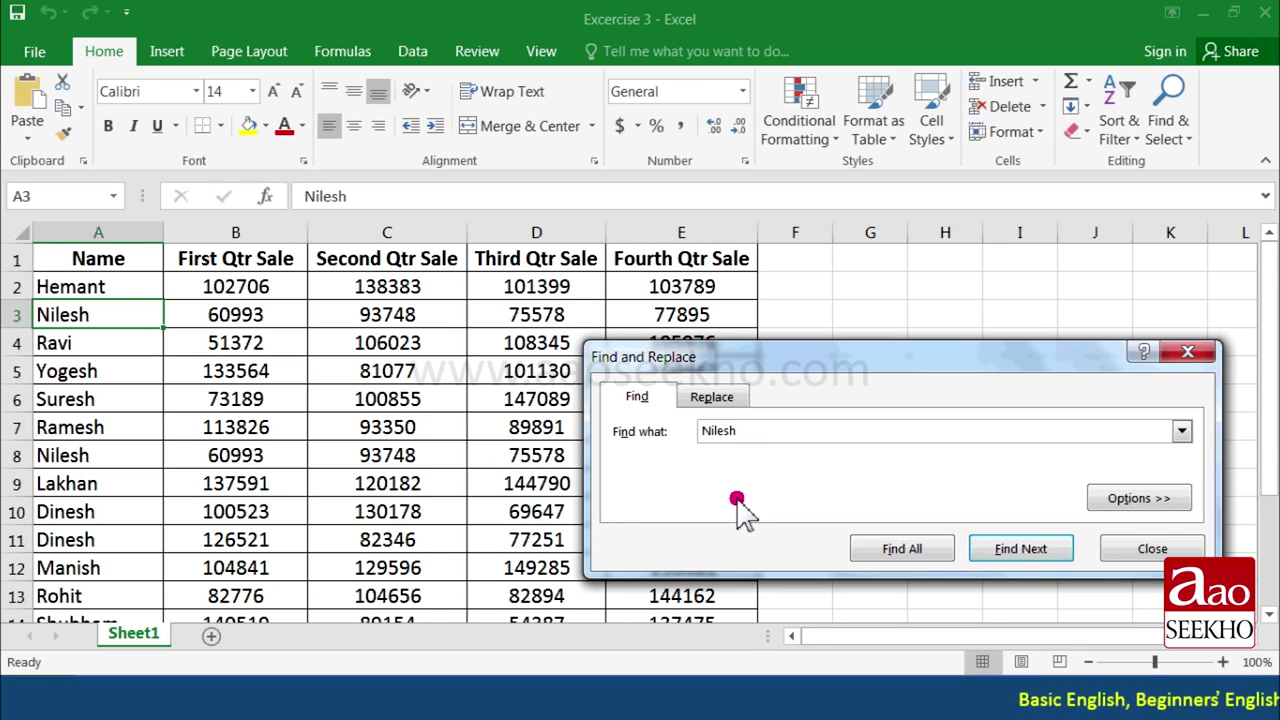
{"action": "left_click", "coordinate": [937, 556]}
{"action": "left_click_drag", "start_coordinate": [958, 355], "coordinate": [946, 208]}
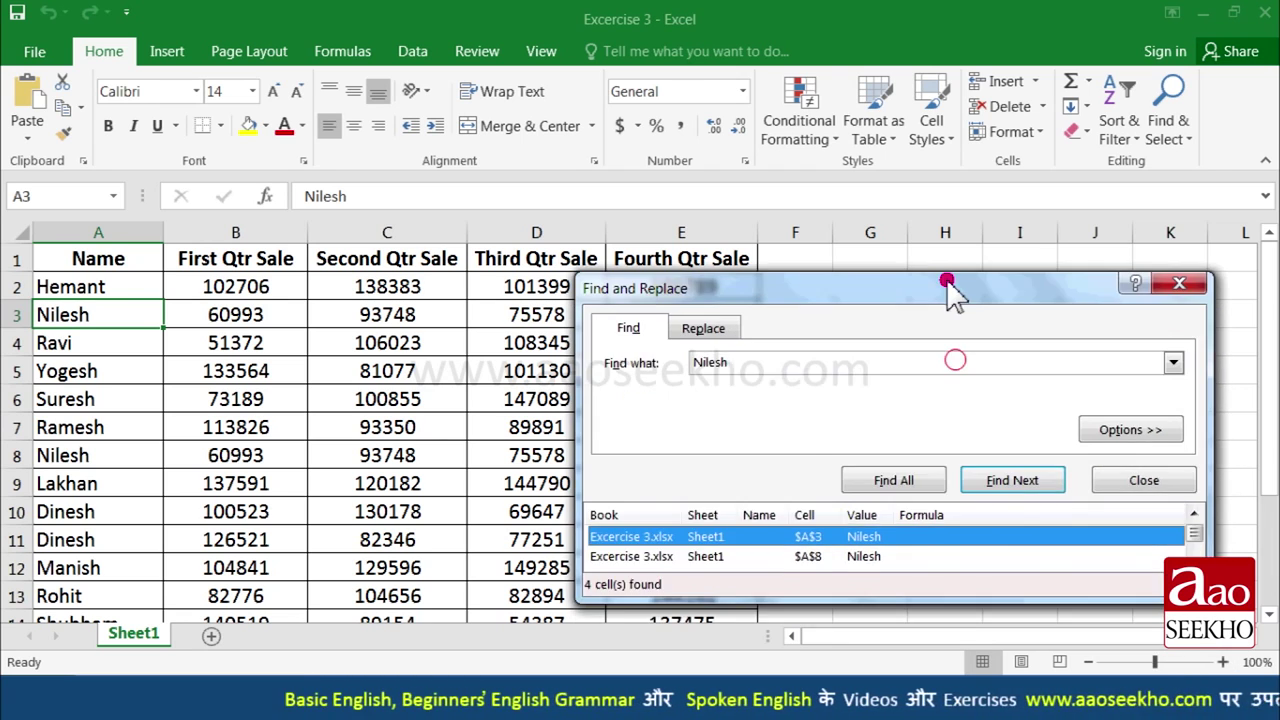
{"action": "left_click_drag", "start_coordinate": [933, 521], "coordinate": [935, 615]}
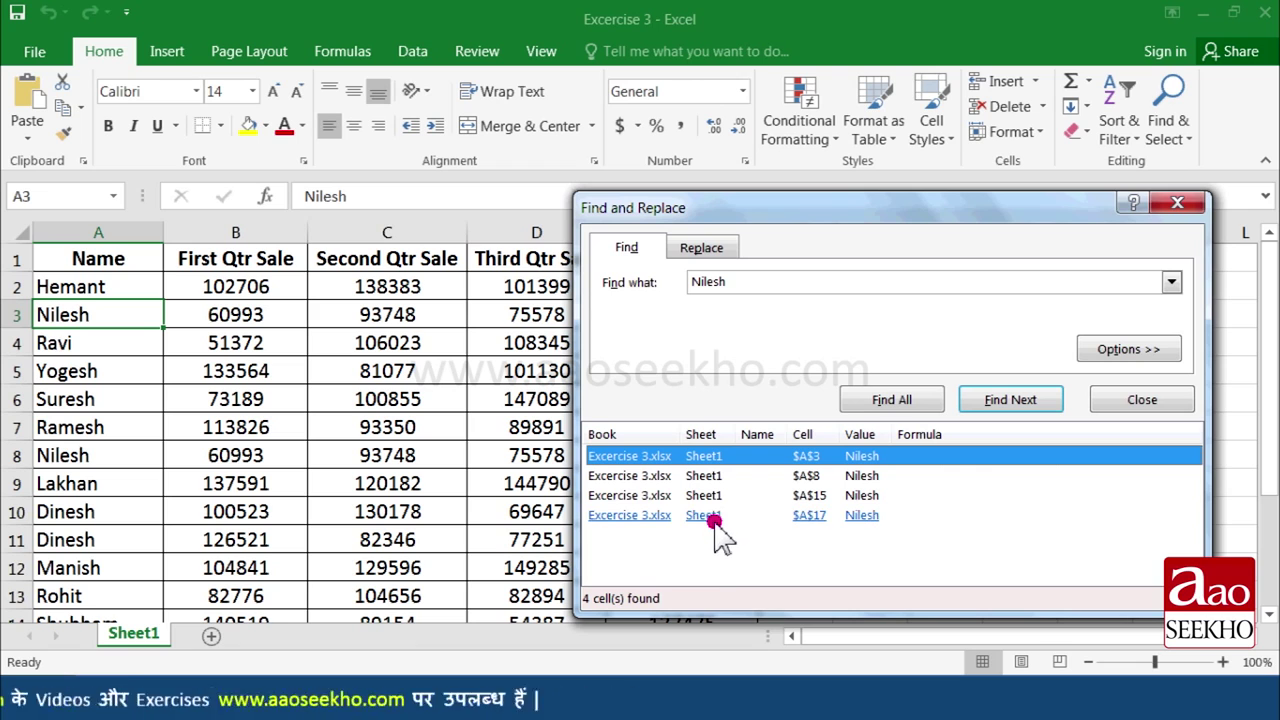
{"action": "left_click", "coordinate": [712, 516]}
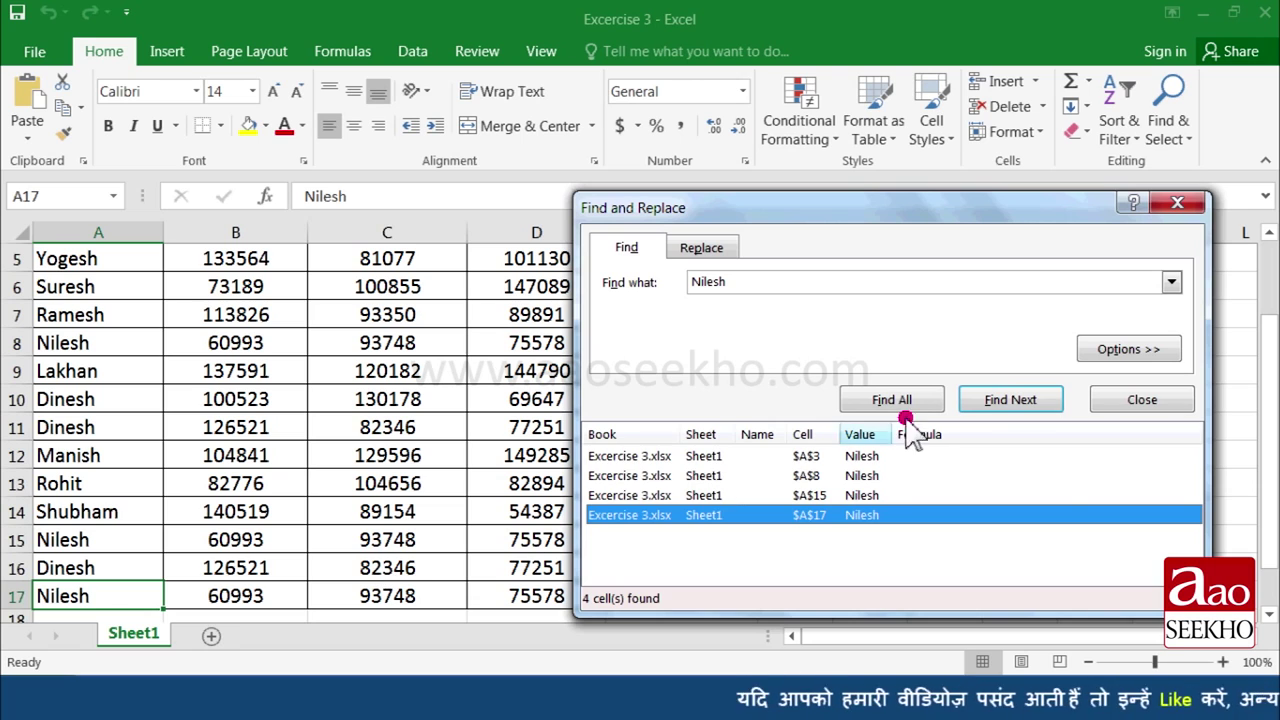
{"action": "left_click", "coordinate": [1131, 400]}
{"action": "scroll", "coordinate": [858, 365], "scroll_direction": "up", "scroll_amount": 2}
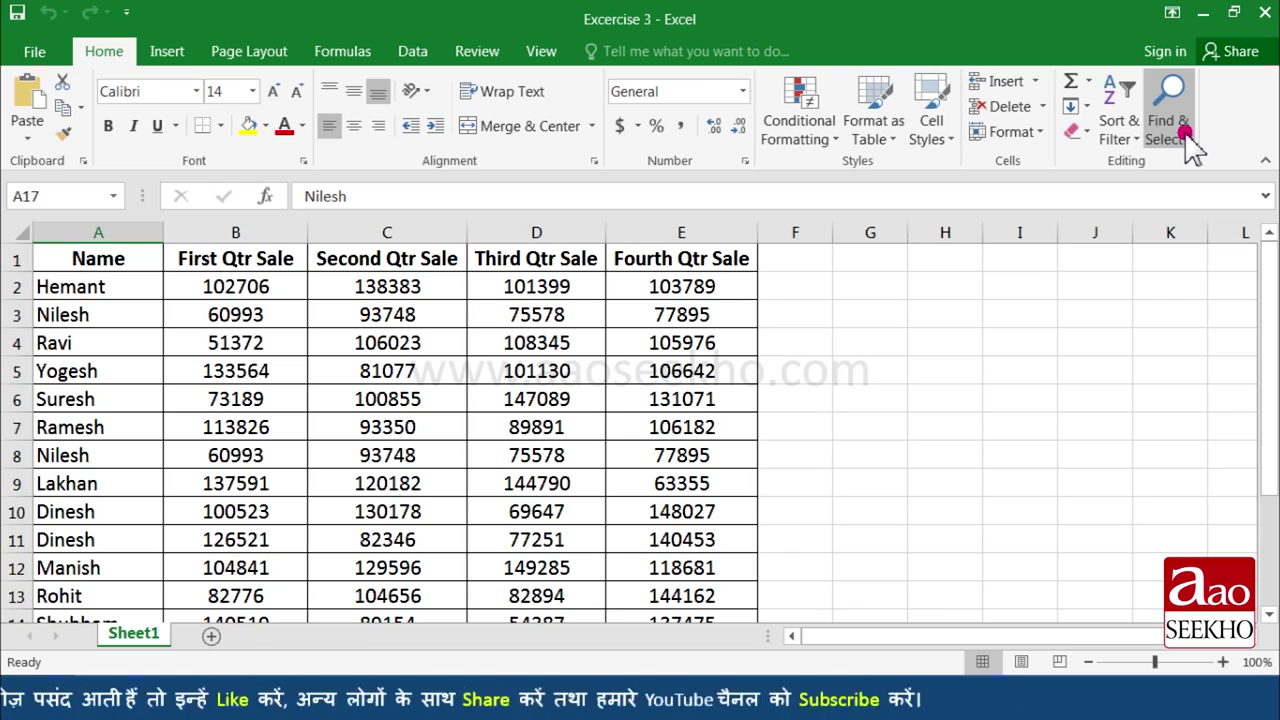
{"action": "left_click", "coordinate": [1185, 133]}
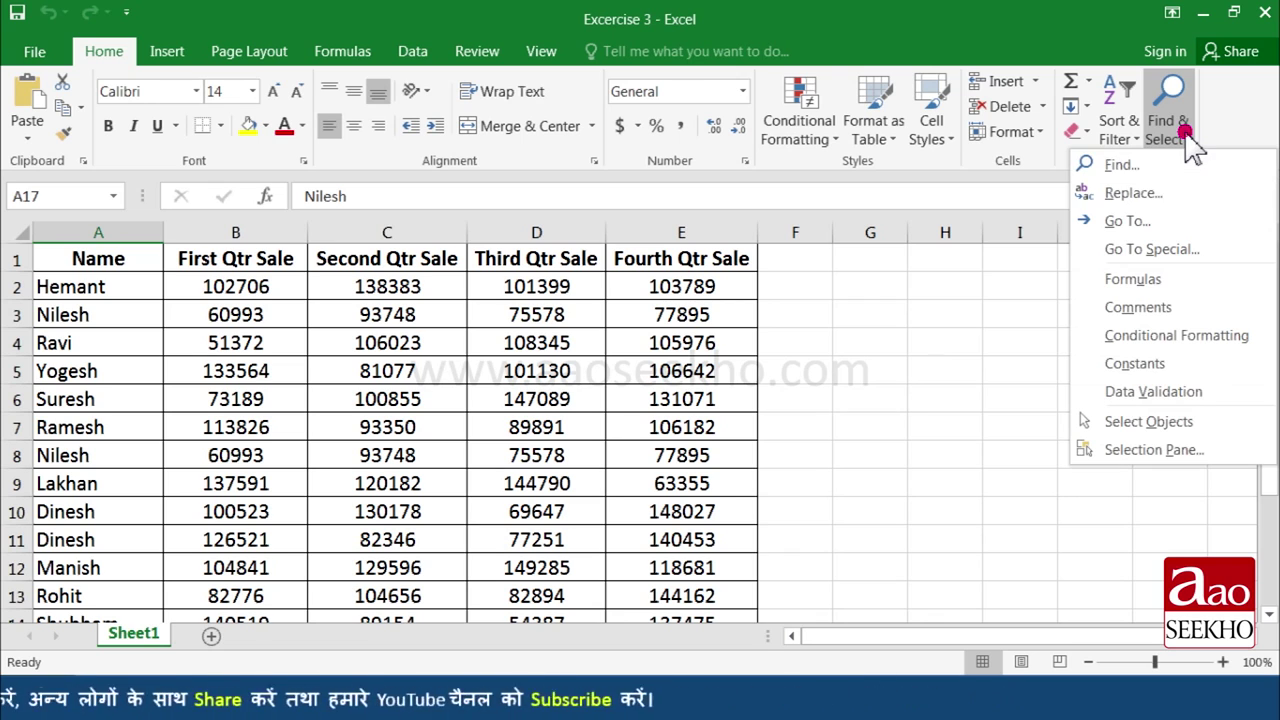
{"action": "left_click", "coordinate": [1165, 193]}
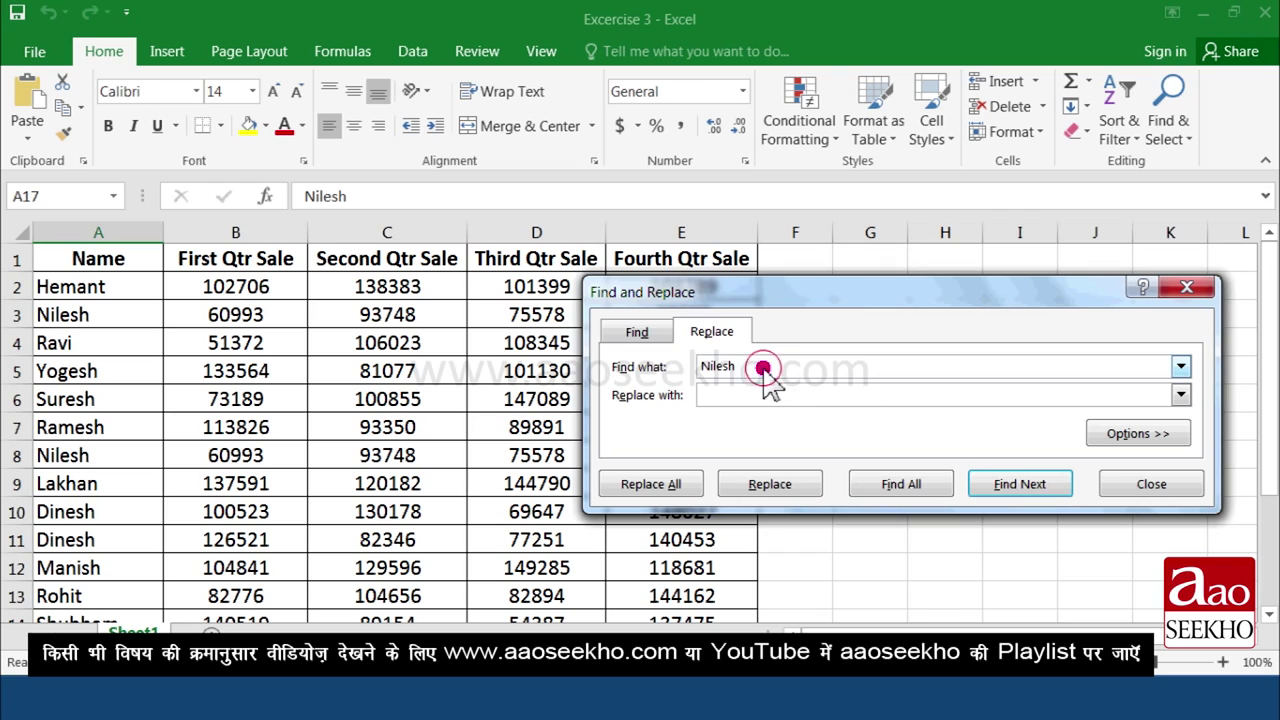
{"action": "key", "text": "BackSpace"}
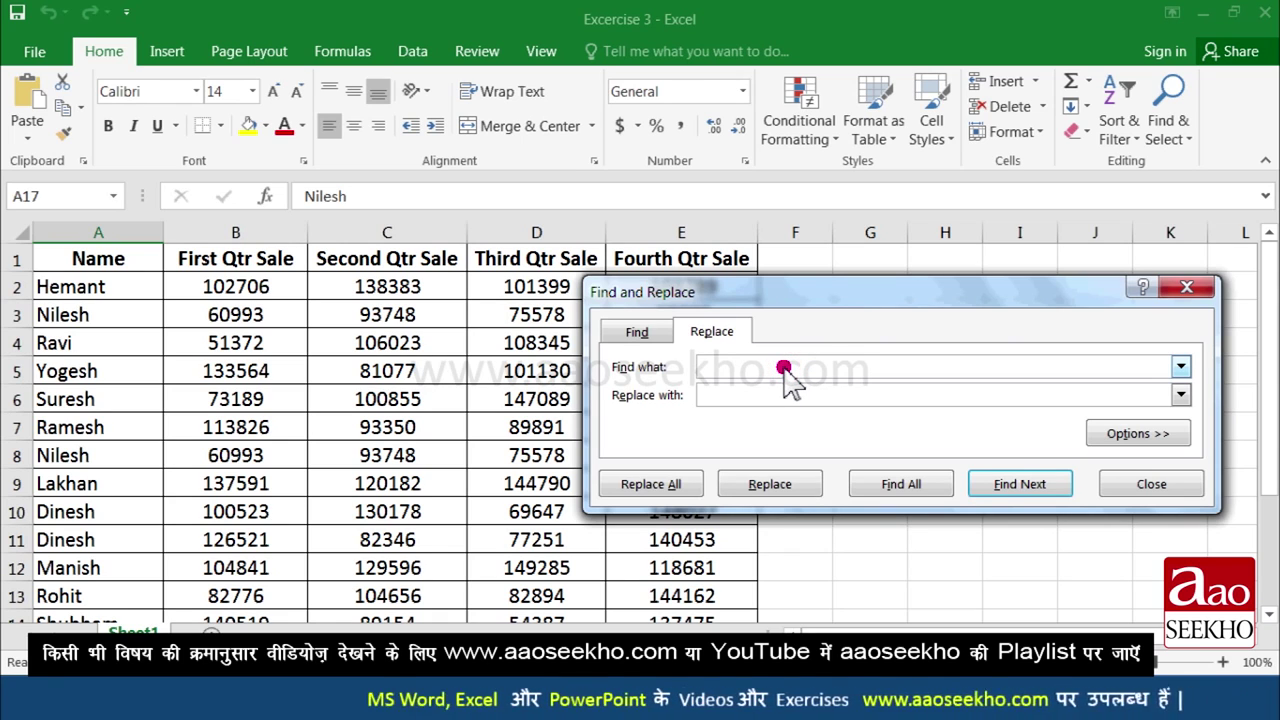
{"action": "type", "text": "Nilesh"}
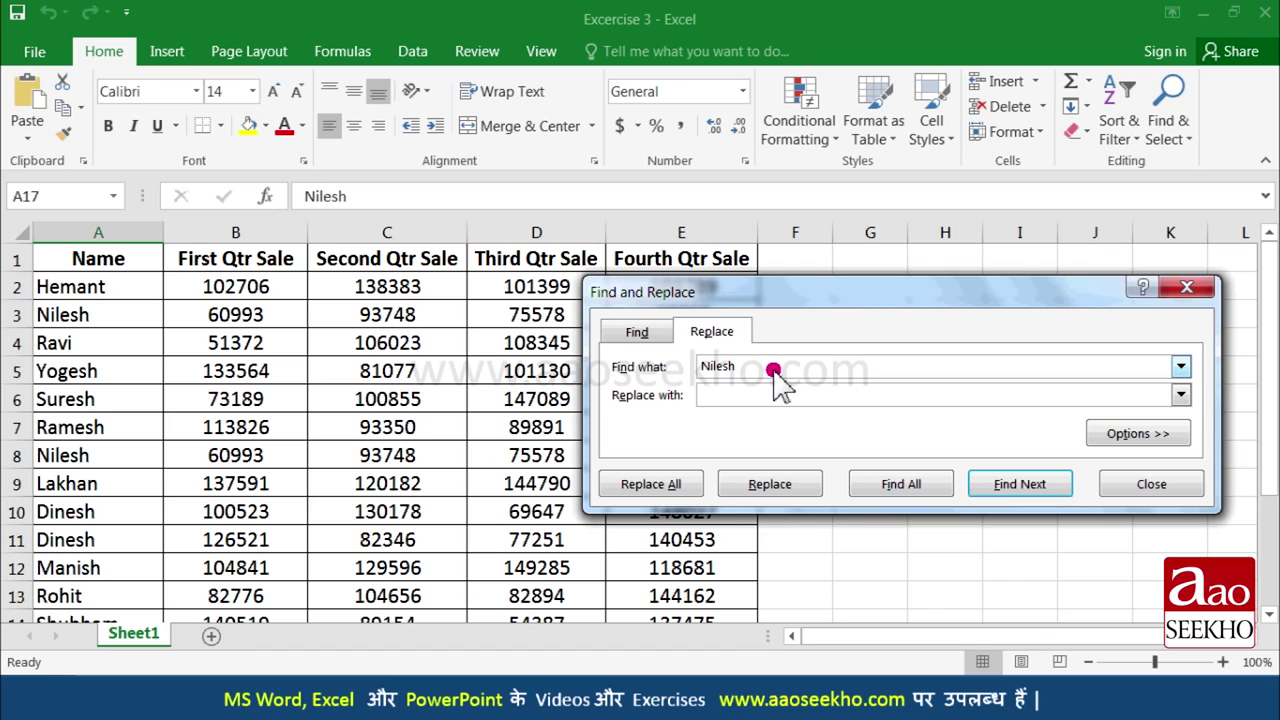
{"action": "key", "text": "Return"}
{"action": "left_click", "coordinate": [795, 395]}
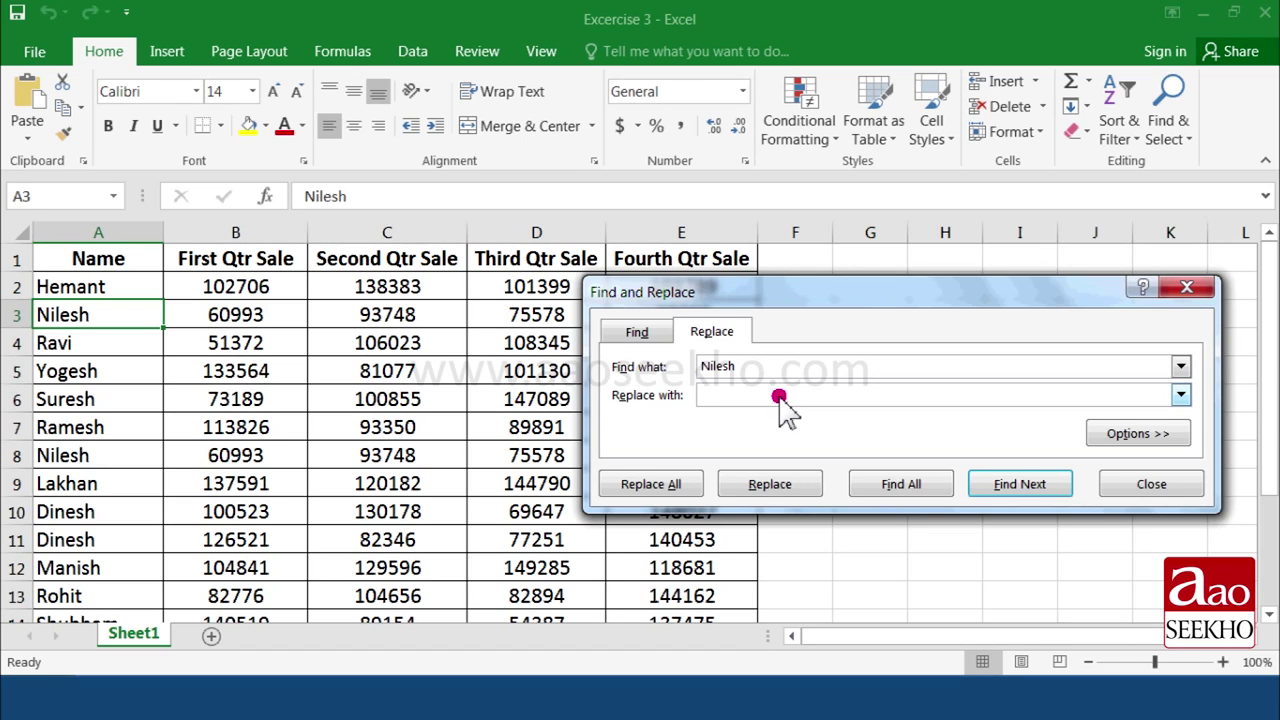
{"action": "left_click", "coordinate": [760, 394]}
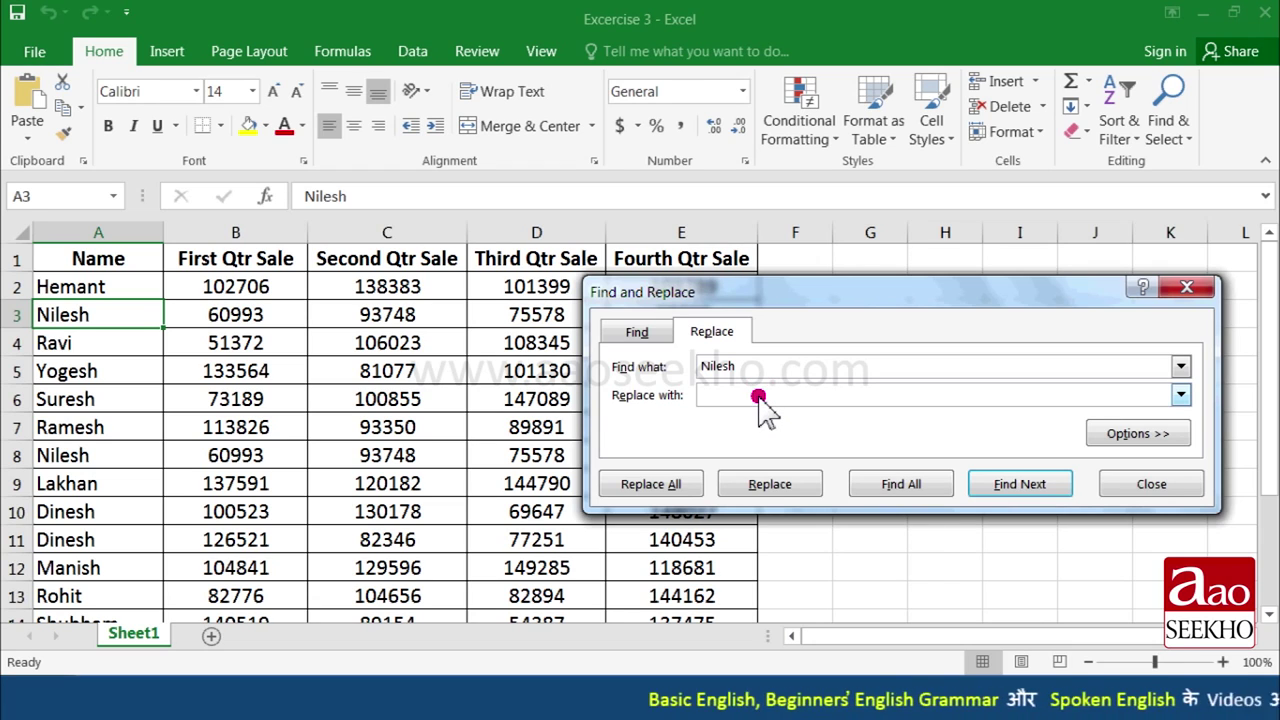
{"action": "type", "text": "Mahesh"}
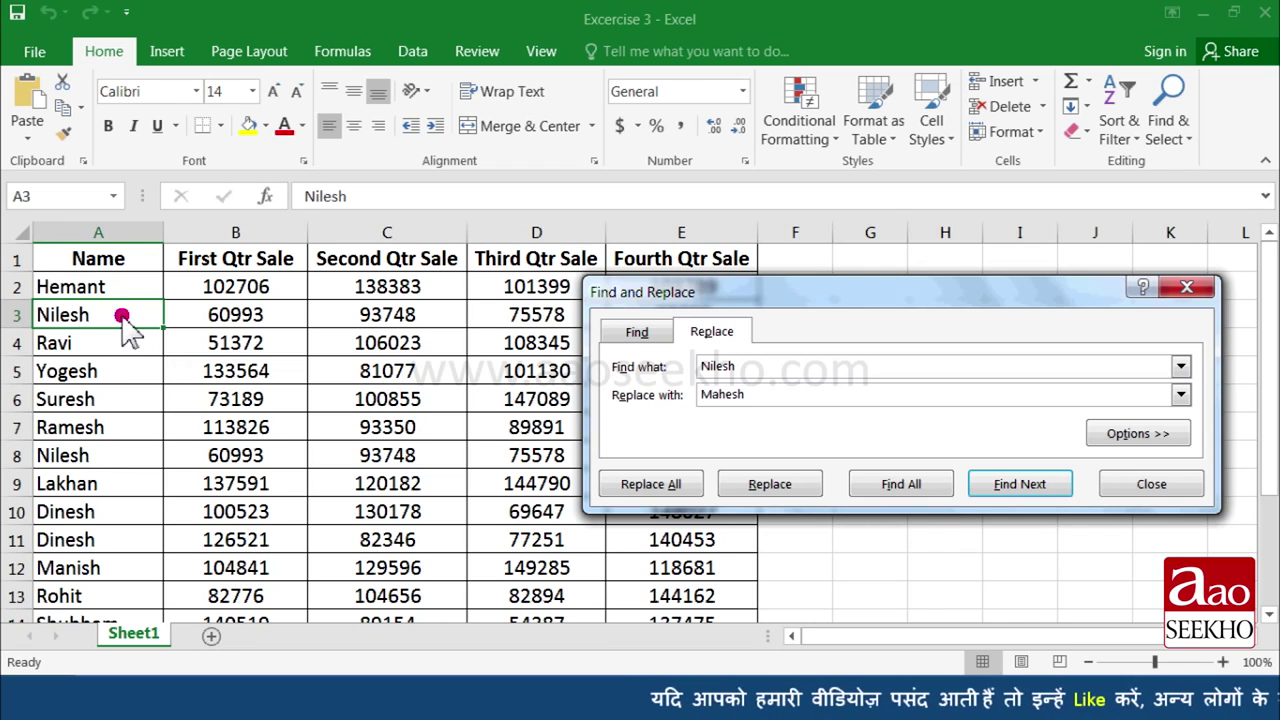
{"action": "left_click", "coordinate": [800, 485]}
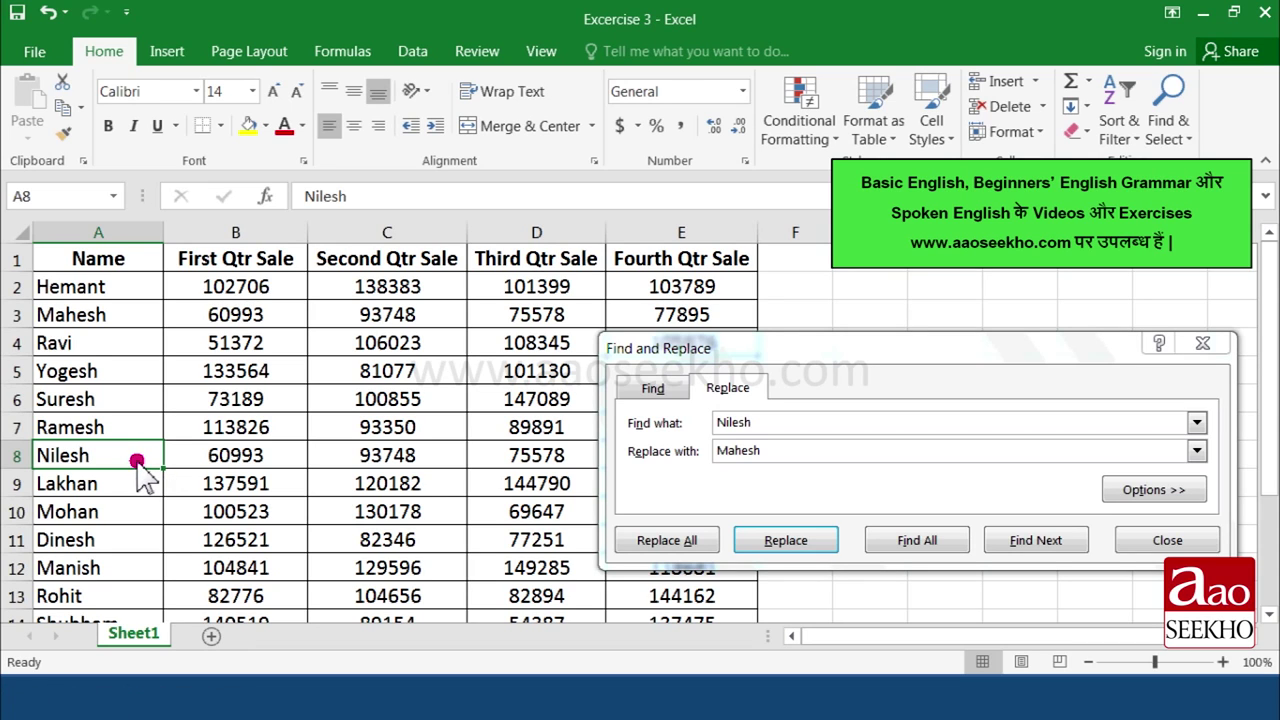
{"action": "left_click", "coordinate": [781, 547]}
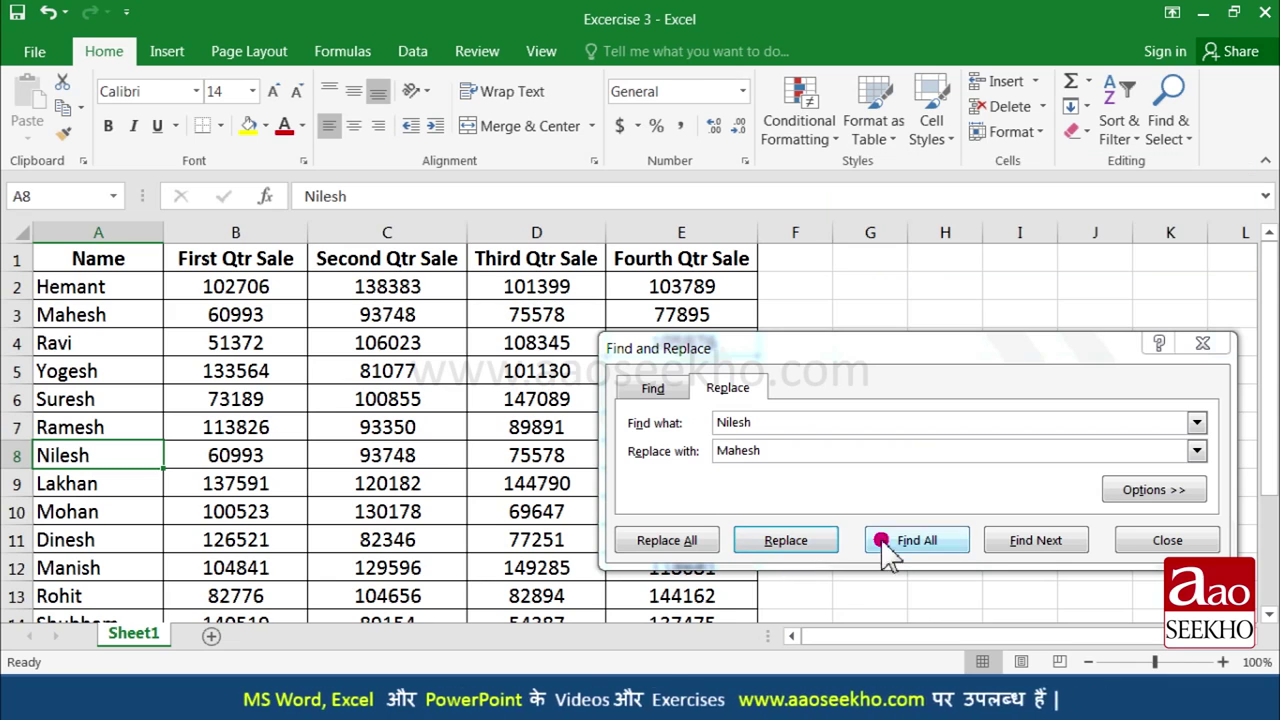
{"action": "left_click", "coordinate": [1028, 544]}
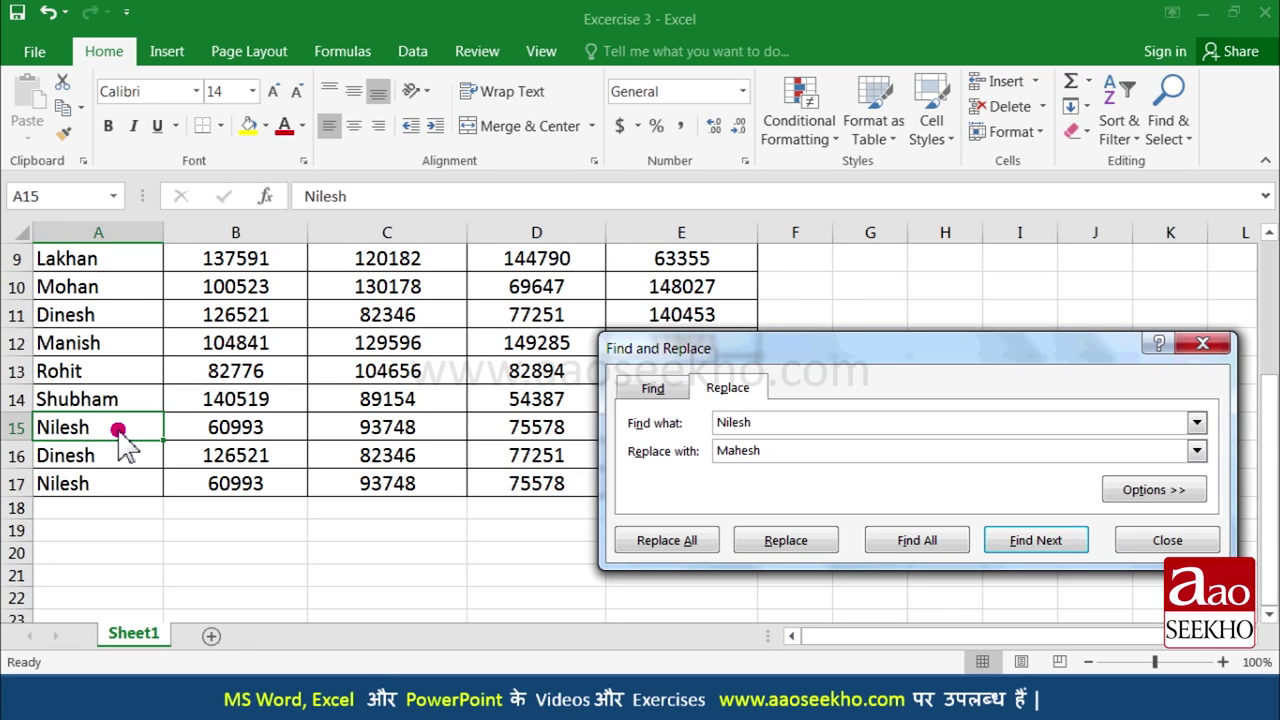
{"action": "left_click", "coordinate": [770, 543]}
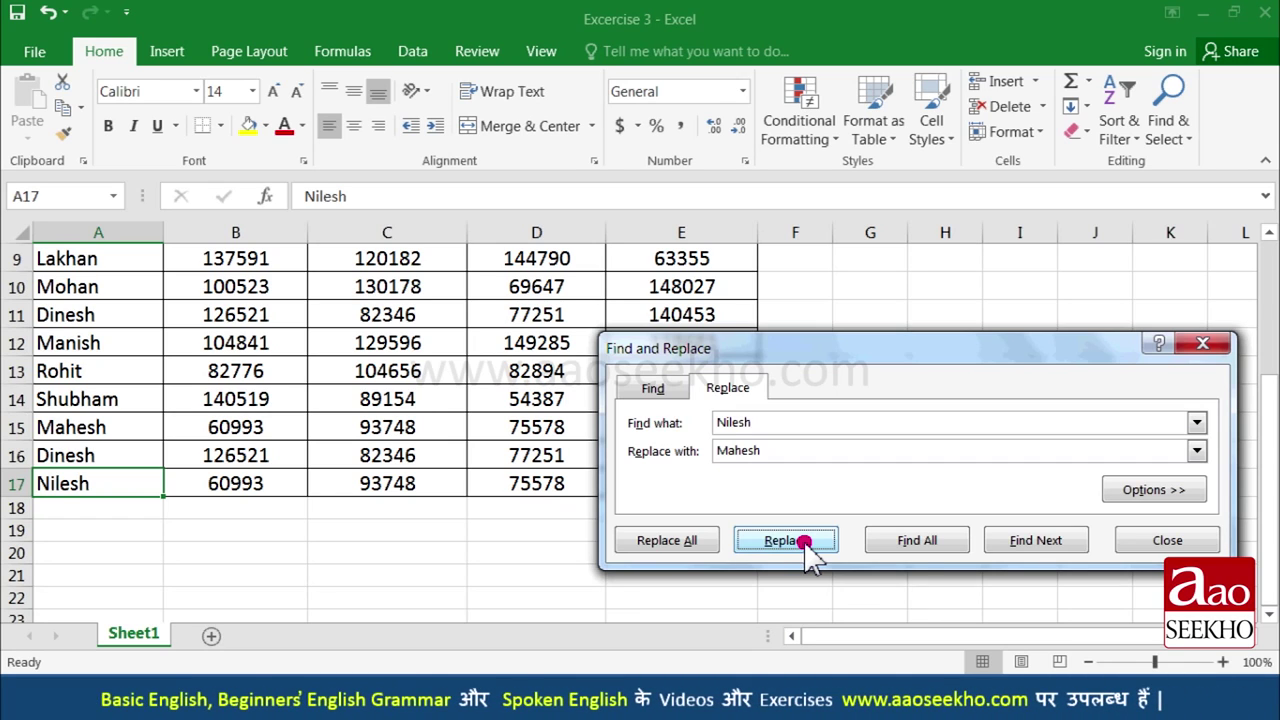
{"action": "left_click", "coordinate": [684, 542]}
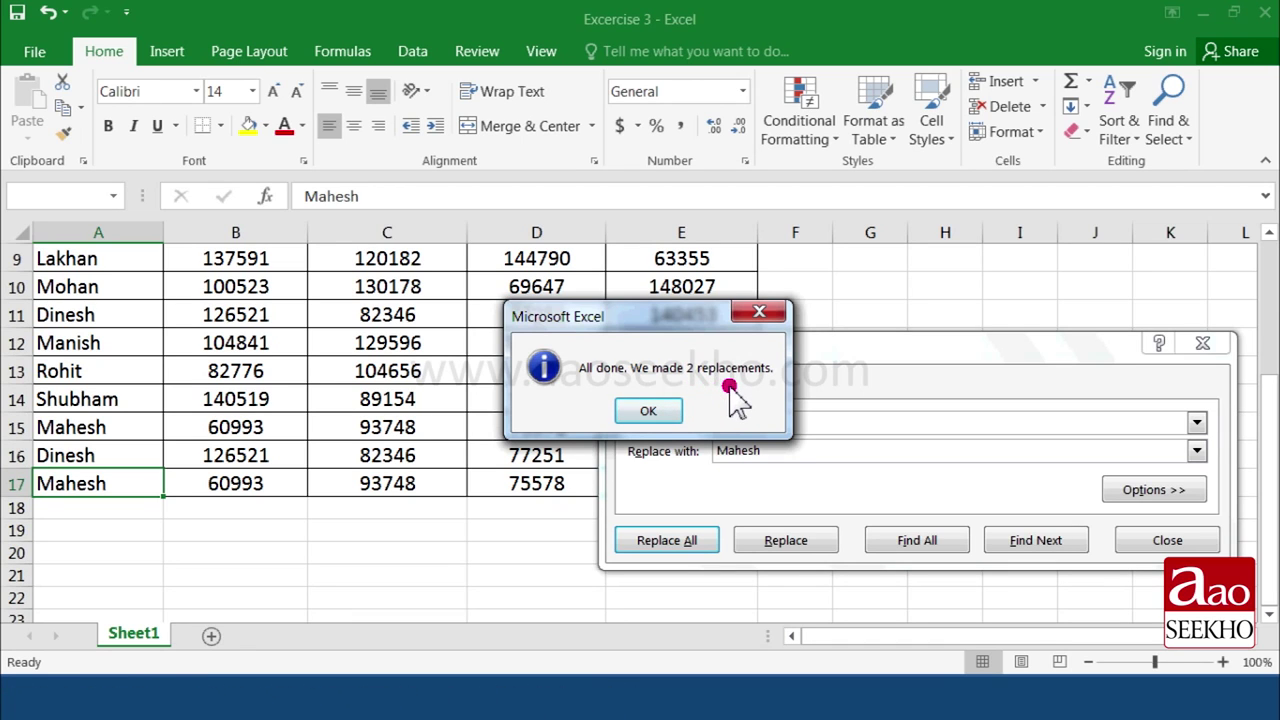
{"action": "left_click", "coordinate": [659, 410]}
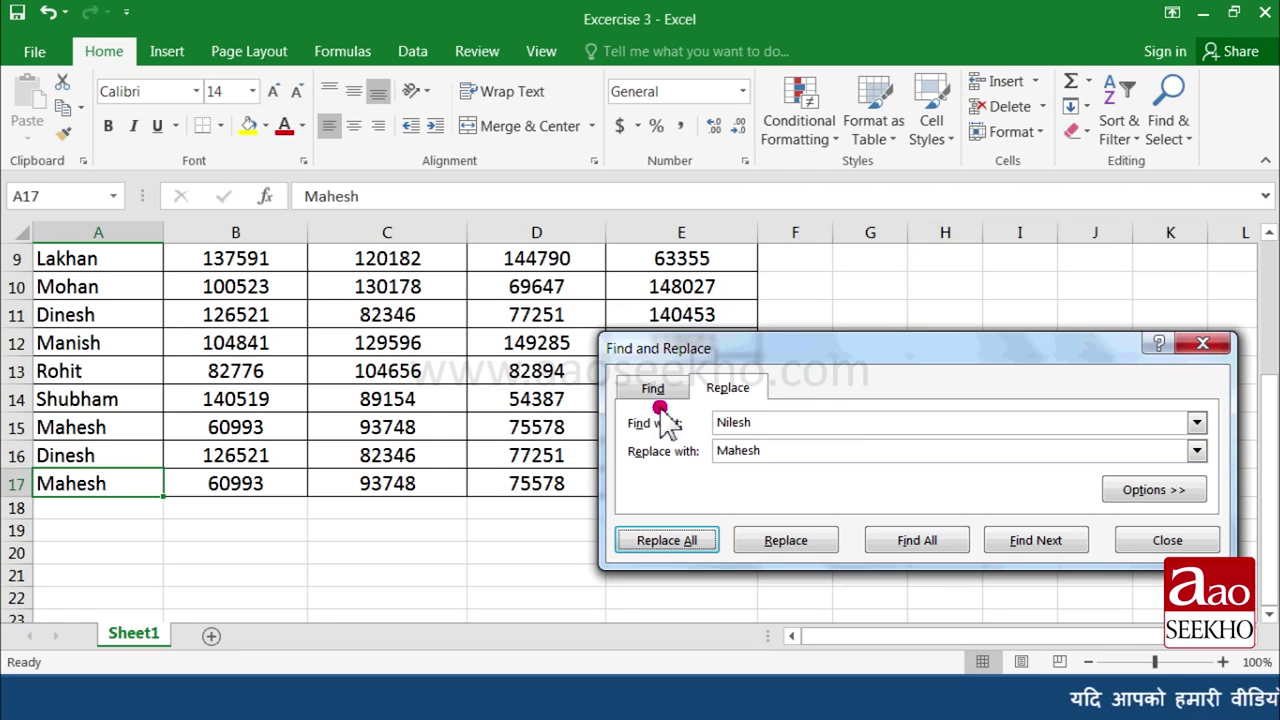
{"action": "left_click", "coordinate": [1162, 541]}
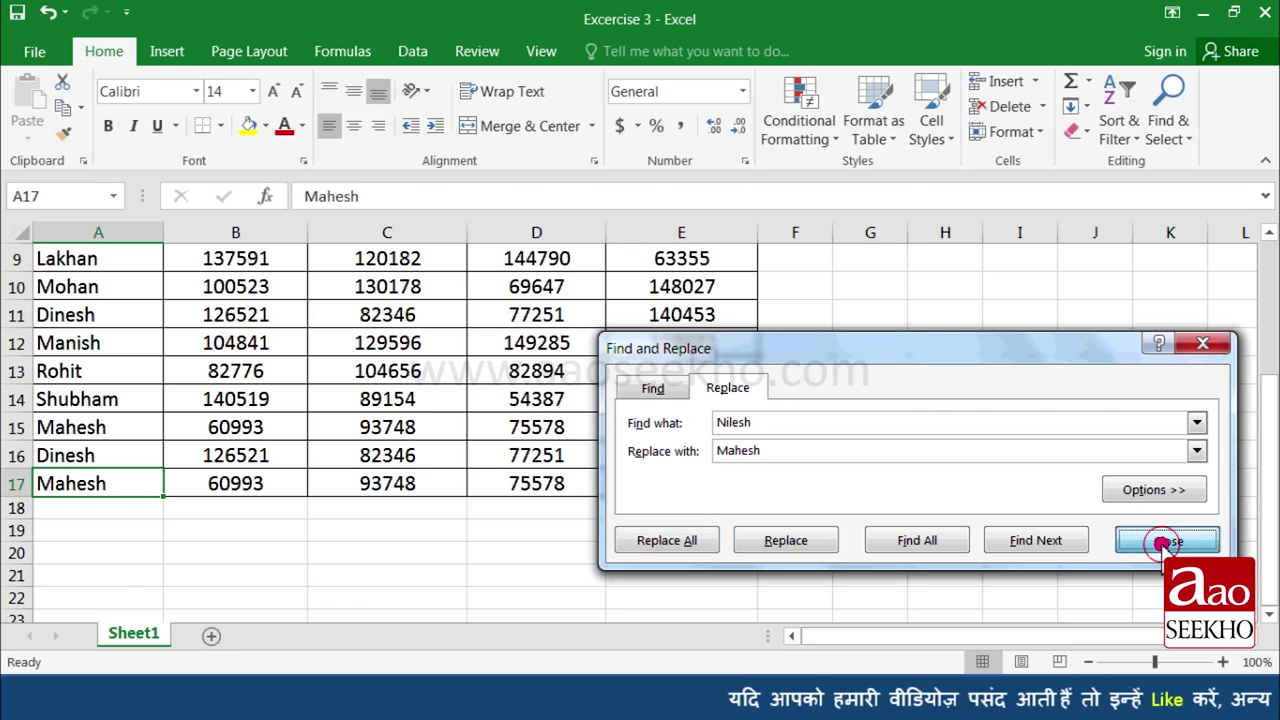